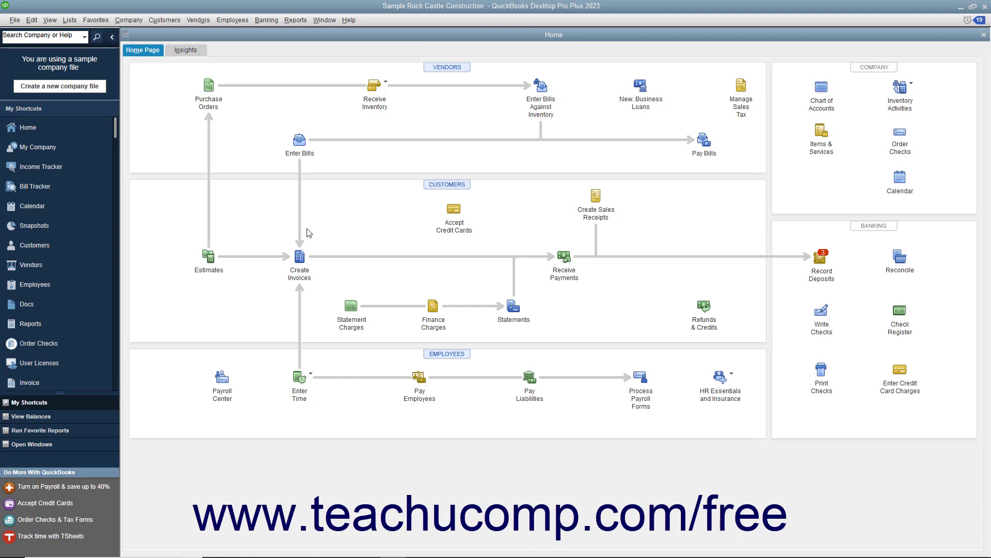
# Open the Lead Center and browse a lead's To Do's, Contacts, Locations and Notes tabs
pyautogui.click(163, 21)
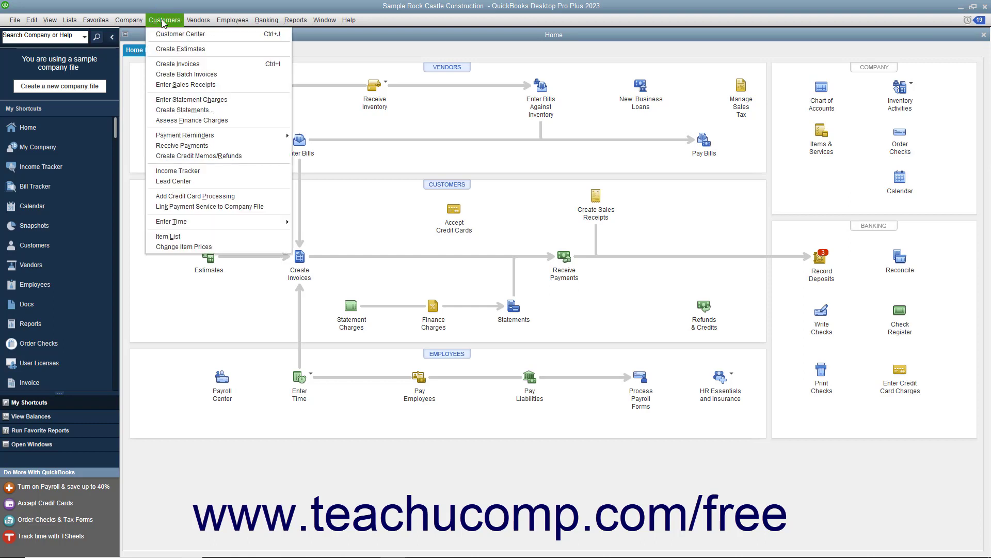
pyautogui.click(165, 182)
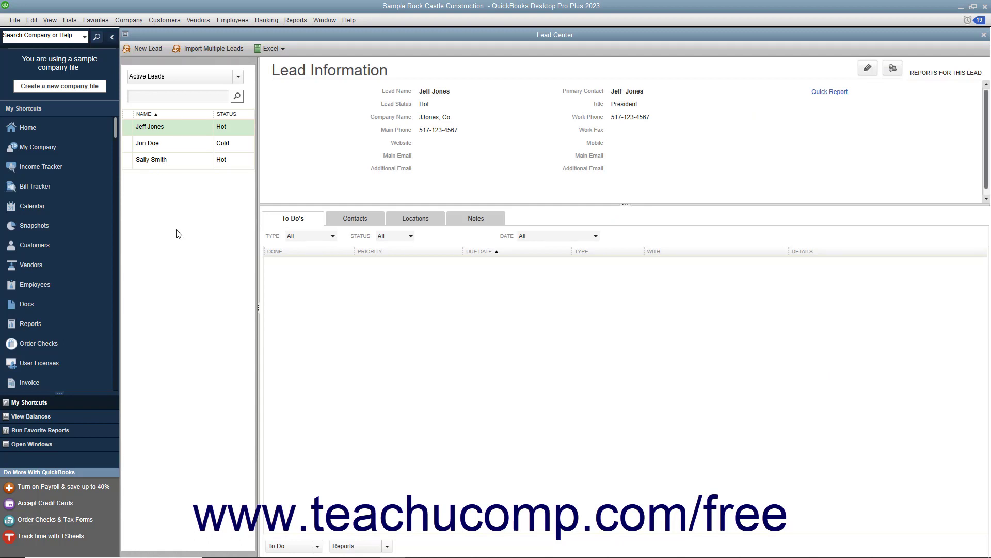
pyautogui.click(178, 161)
pyautogui.click(180, 134)
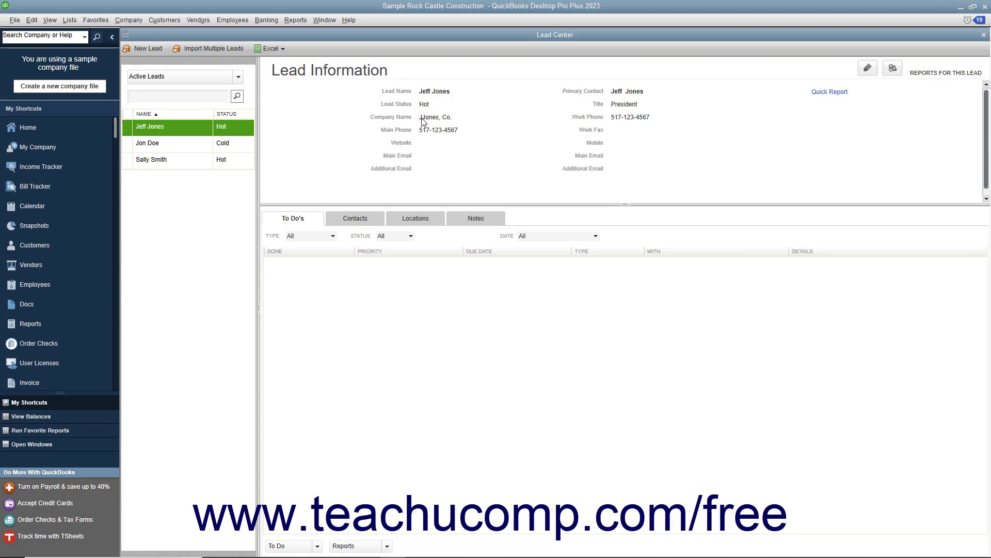
pyautogui.click(355, 221)
pyautogui.click(419, 222)
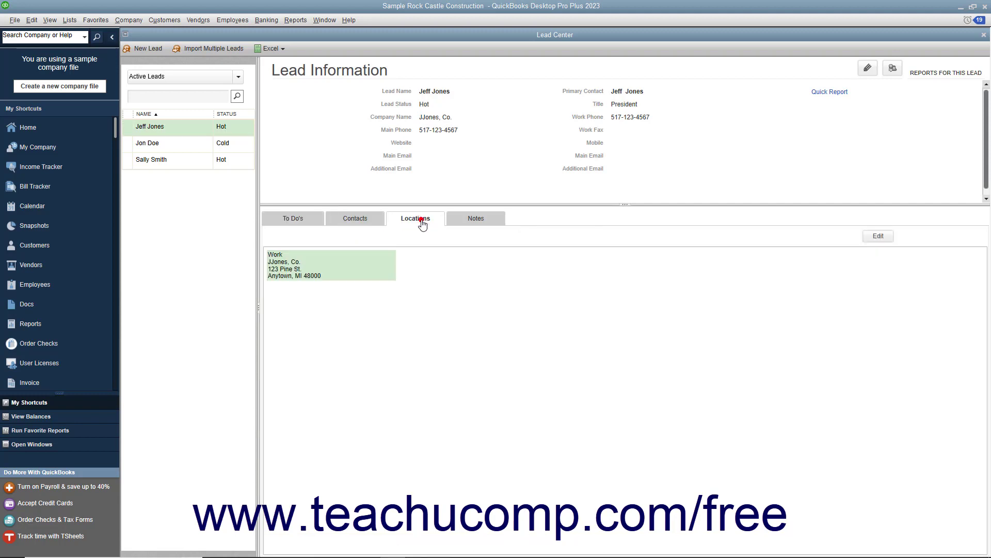
pyautogui.click(484, 219)
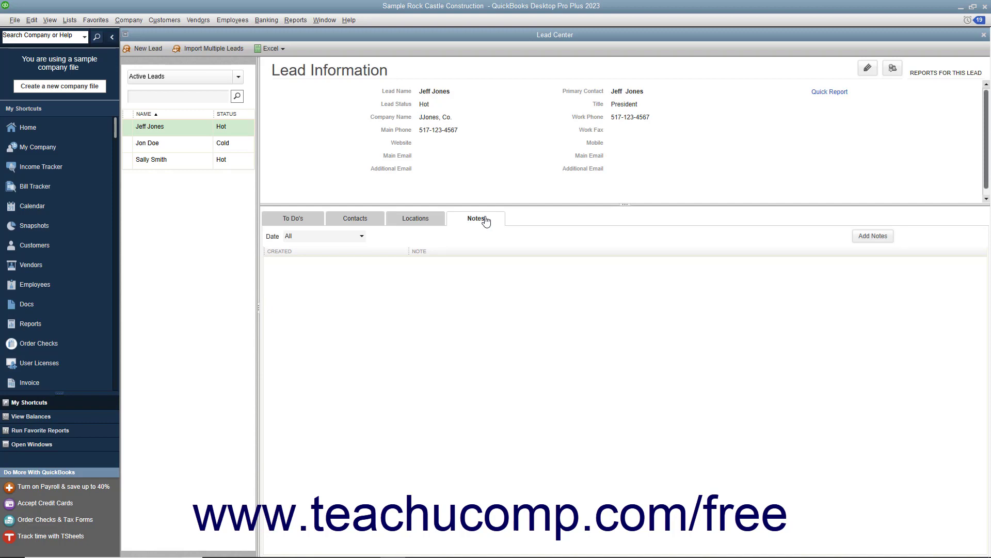
pyautogui.click(317, 220)
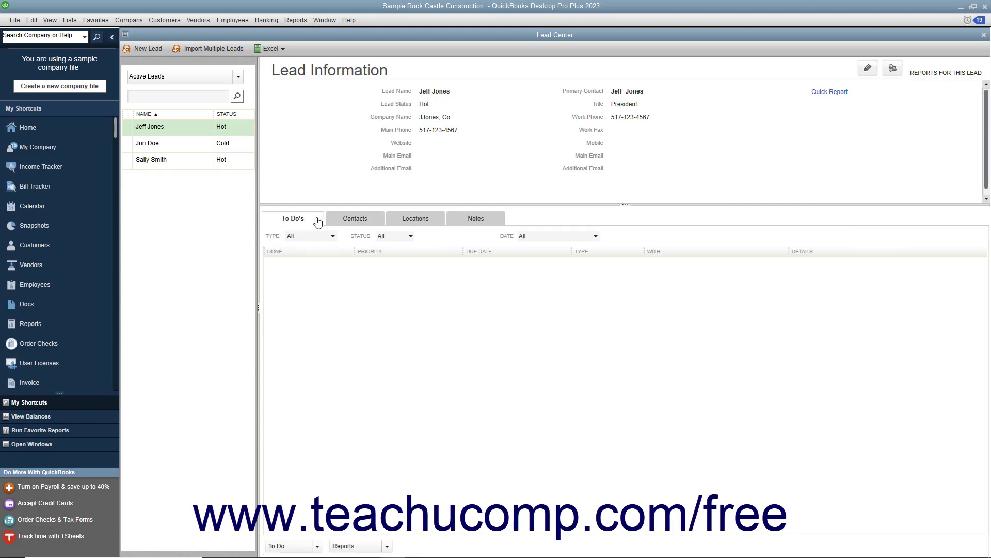
# Start a new lead, enter the lead's full name, and set its status to Warm
pyautogui.click(153, 50)
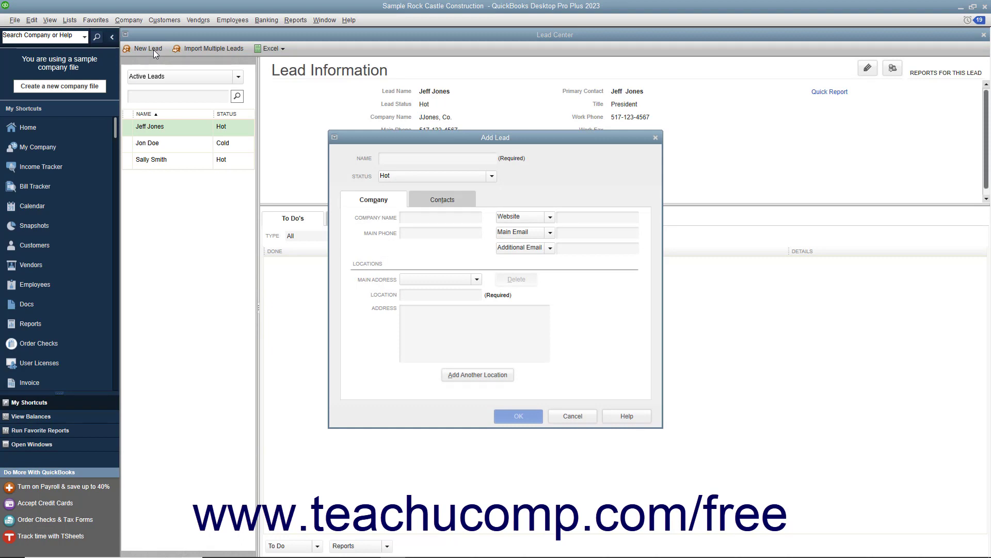
pyautogui.click(393, 155)
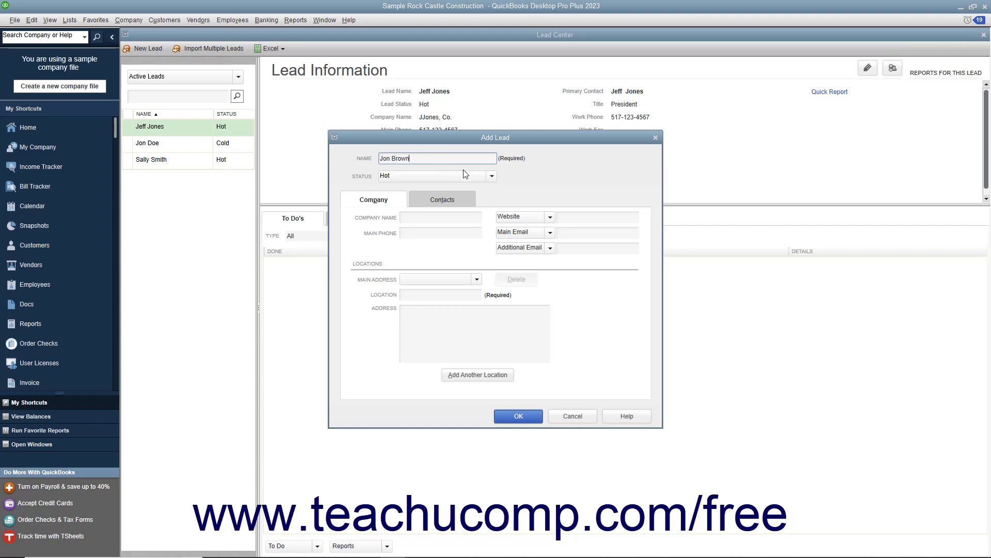
pyautogui.click(490, 176)
pyautogui.click(403, 198)
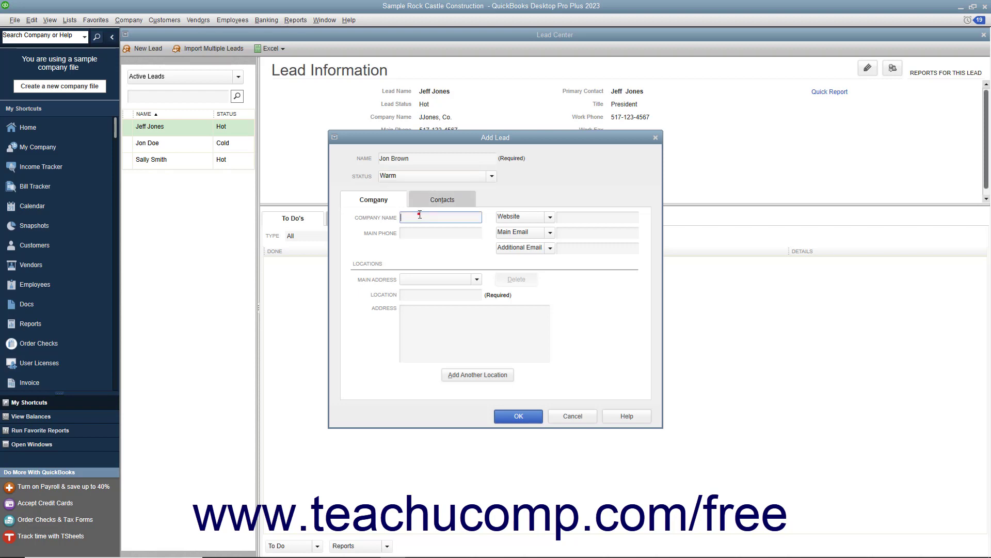
# Enter the company name Brown, Inc. and the company's main phone number
pyautogui.click(417, 234)
pyautogui.click(417, 217)
pyautogui.write('Brown, Inc.')
pyautogui.press('Tab')
pyautogui.write('517-000-9876')
pyautogui.click(564, 218)
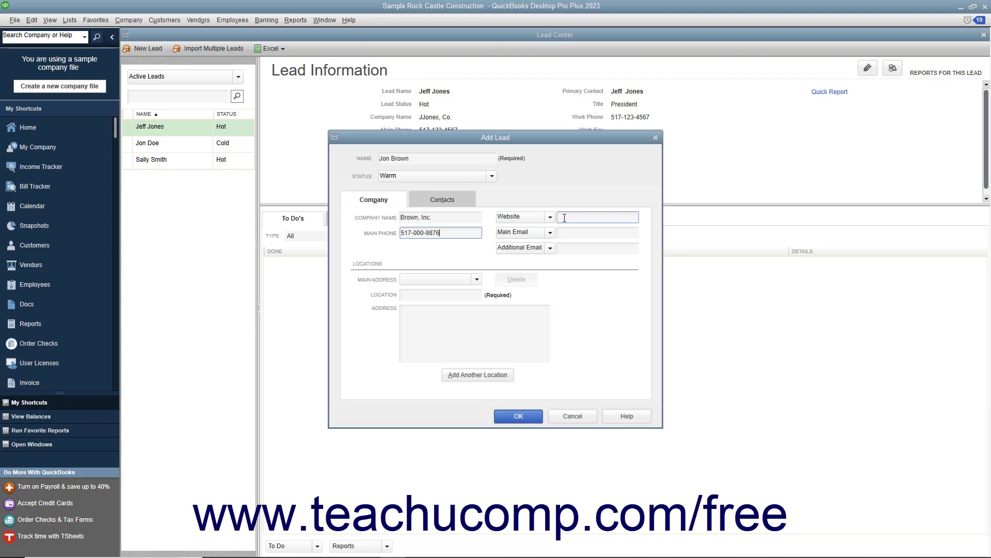
pyautogui.click(562, 233)
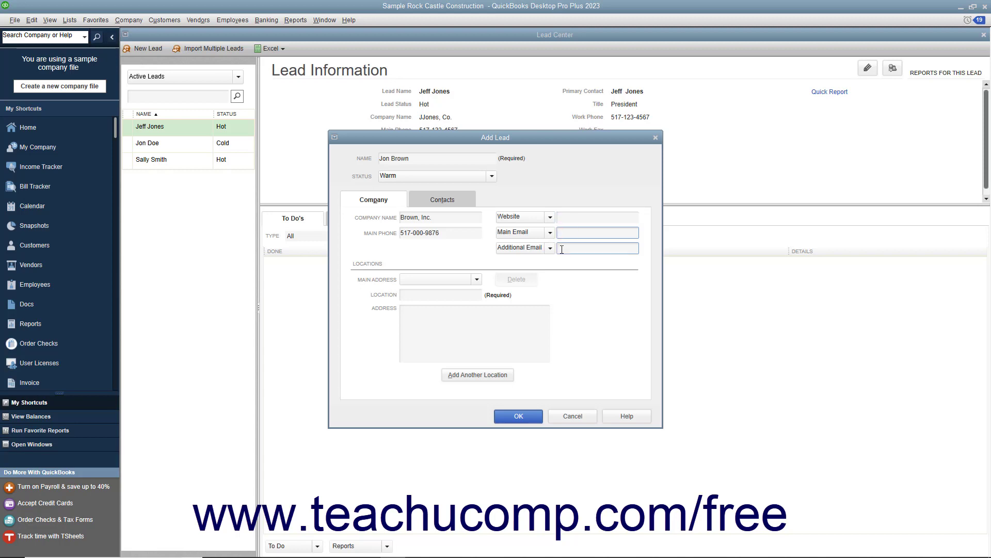
pyautogui.click(561, 250)
pyautogui.click(549, 250)
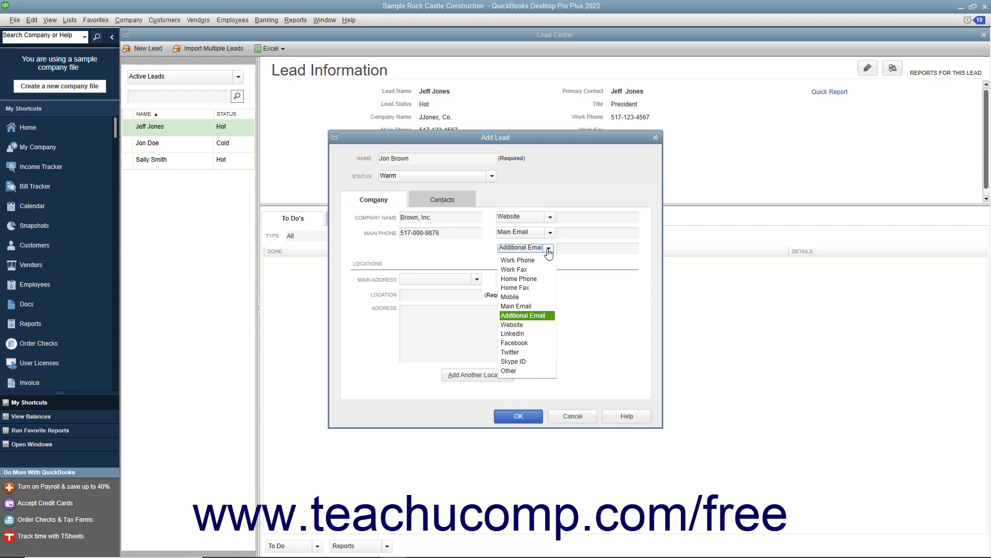
pyautogui.click(549, 249)
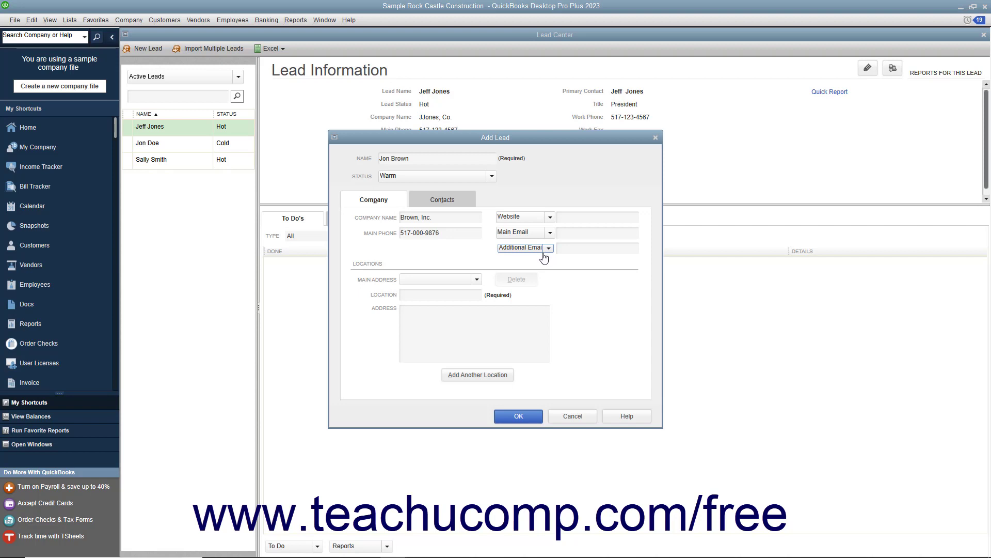
# Add a location named Work with the company's postal address
pyautogui.click(456, 294)
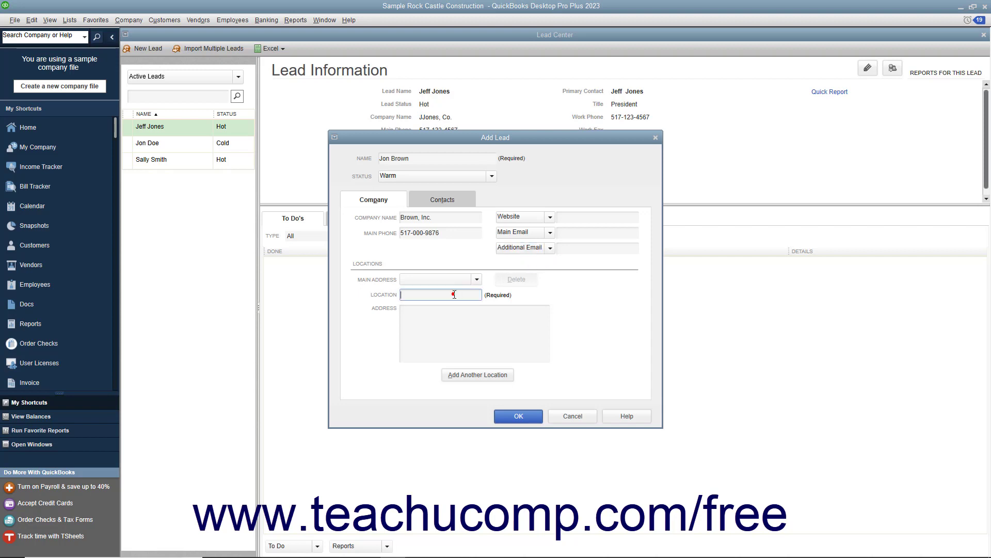
pyautogui.write('Work')
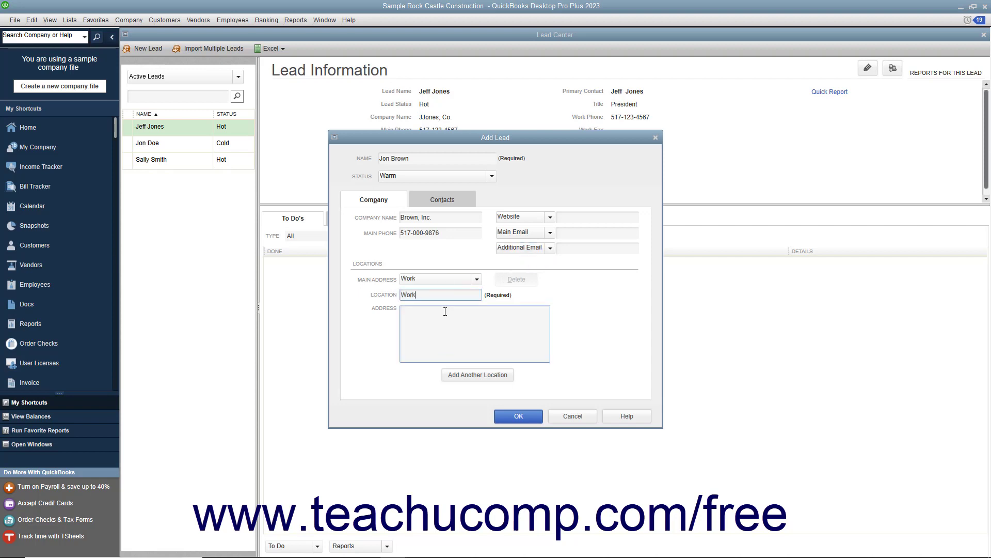
pyautogui.click(433, 324)
pyautogui.write('Brown, Inc.')
pyautogui.press('Return')
pyautogui.write('555 Same St.')
pyautogui.press('Return')
pyautogui.write('Anytown, MI 48000')
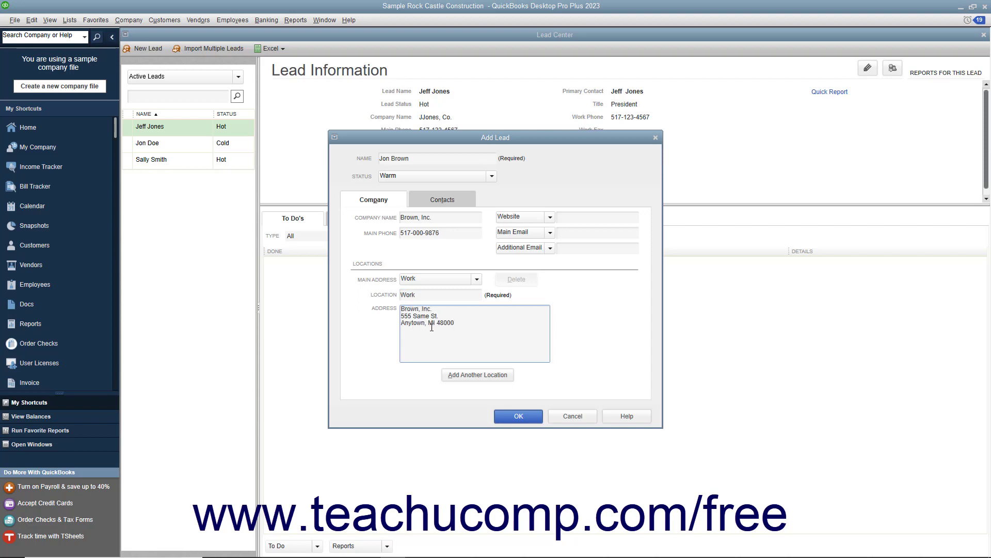
# Add another location named Home with the contact's home address, and set Work as the main address
pyautogui.click(451, 378)
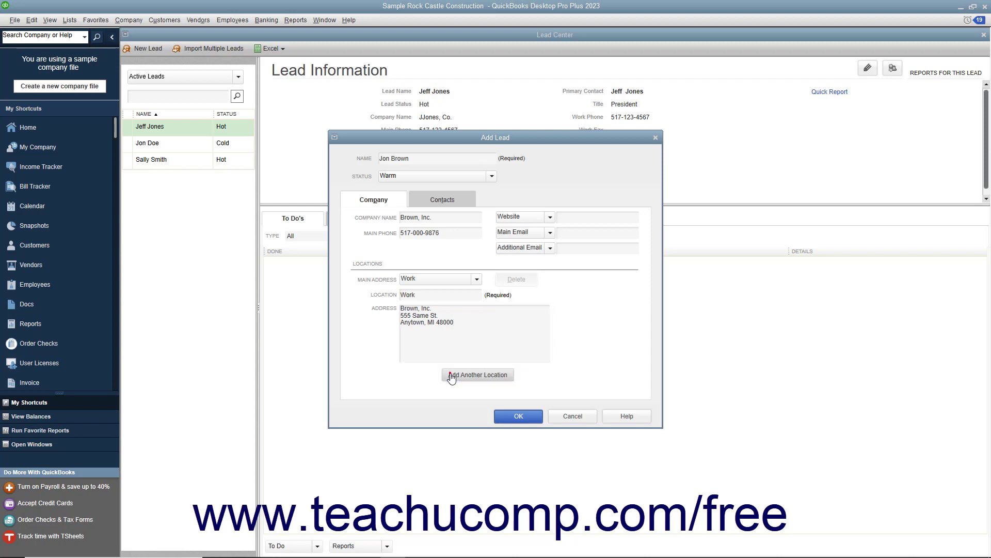
pyautogui.click(427, 296)
pyautogui.write('Home')
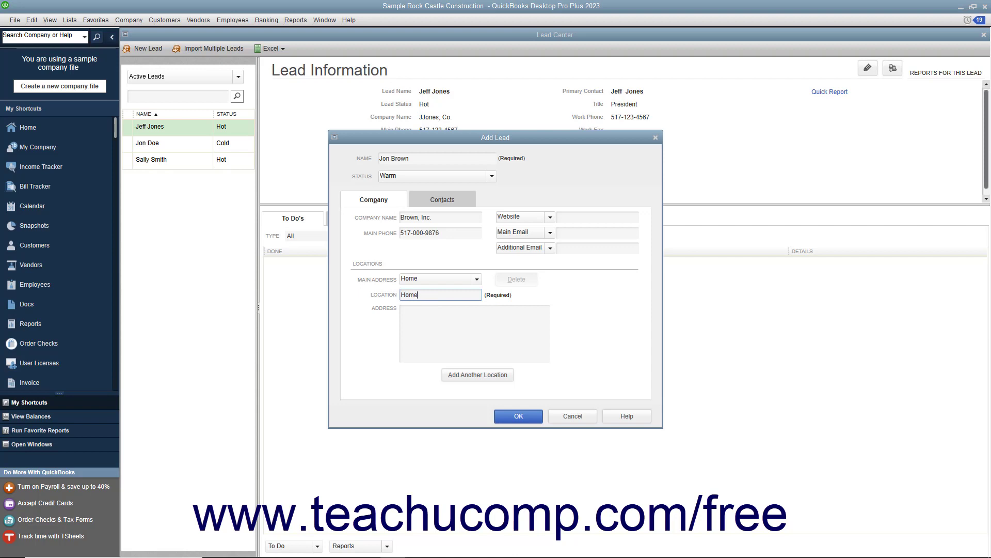
pyautogui.press('Tab')
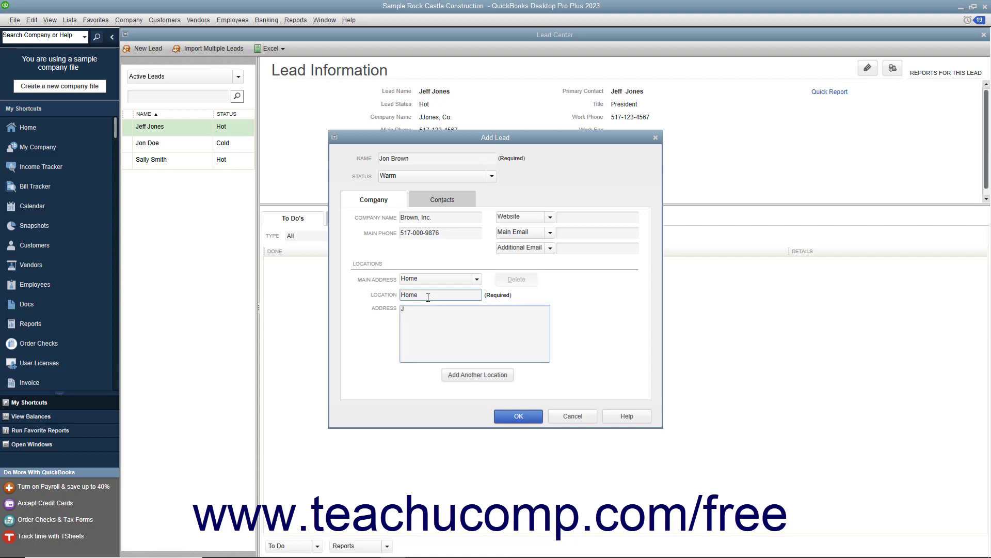
pyautogui.press('Return')
pyautogui.write('111 Eleven St.')
pyautogui.press('Return')
pyautogui.write('Anytown, MI 48000')
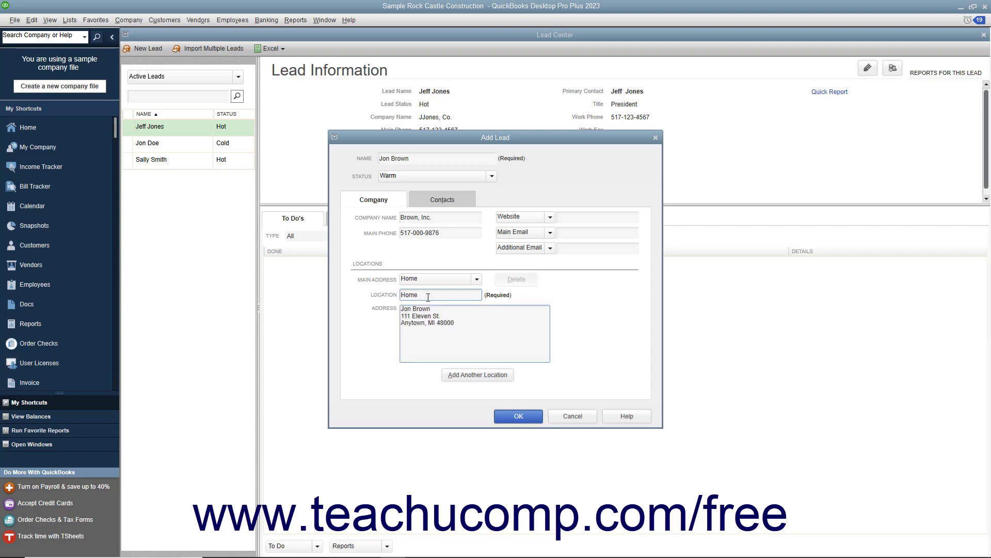
pyautogui.click(474, 280)
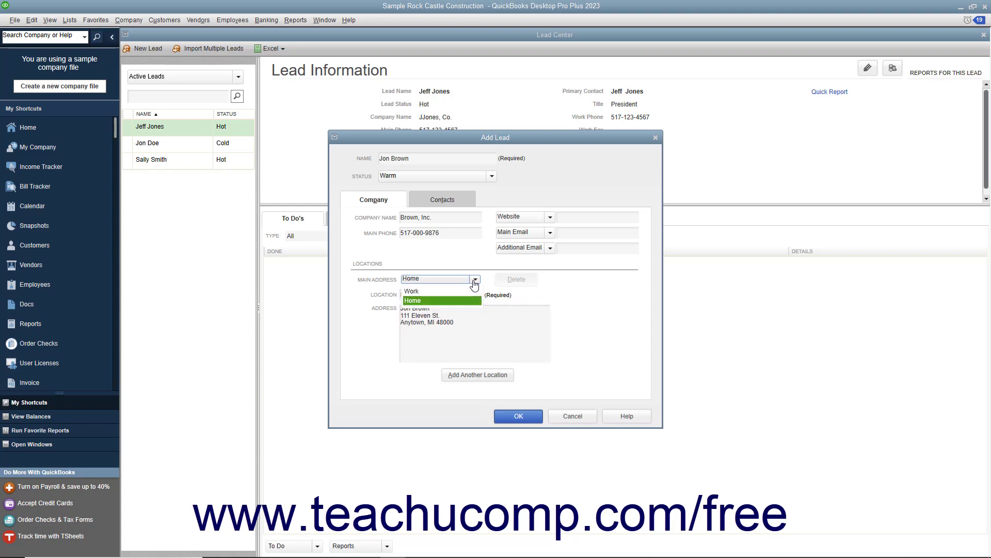
pyautogui.click(453, 291)
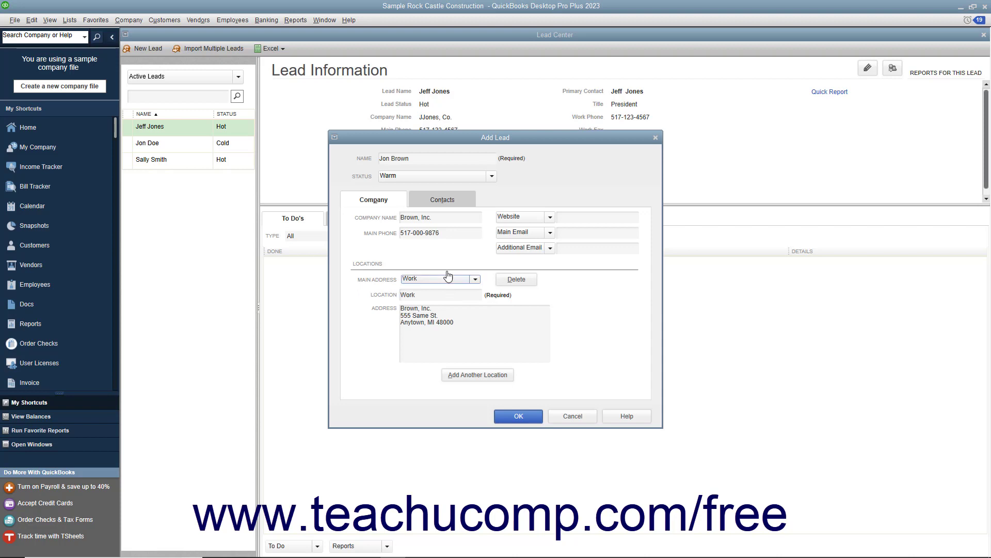
# Enter the primary contact with job title President, salutation Mr, and the contact's first and last name
pyautogui.click(446, 203)
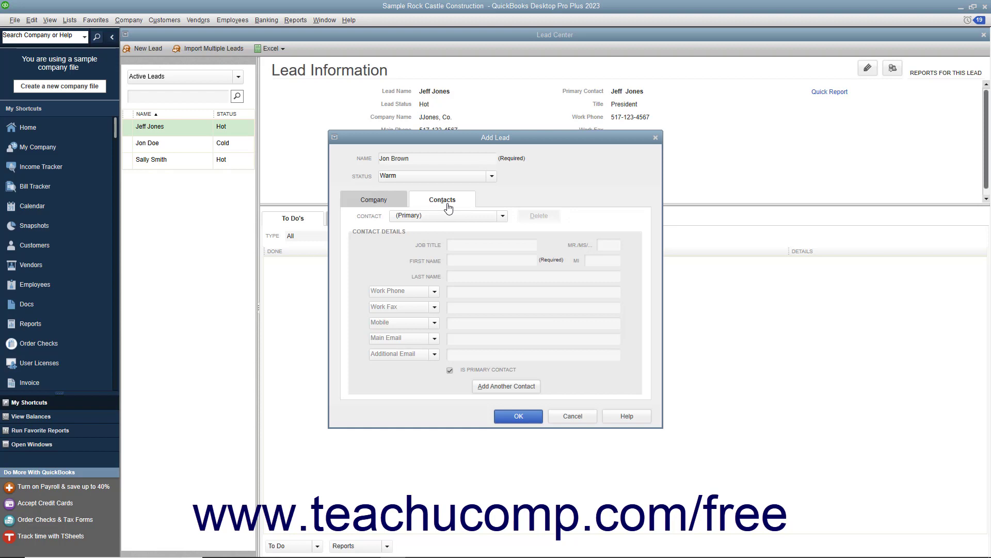
pyautogui.click(465, 245)
pyautogui.click(515, 259)
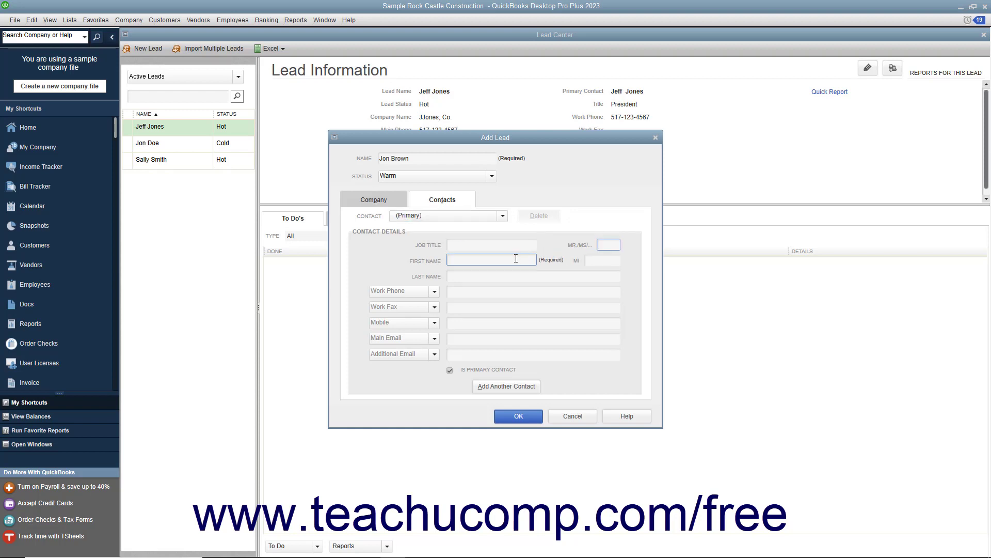
pyautogui.click(597, 260)
pyautogui.click(499, 279)
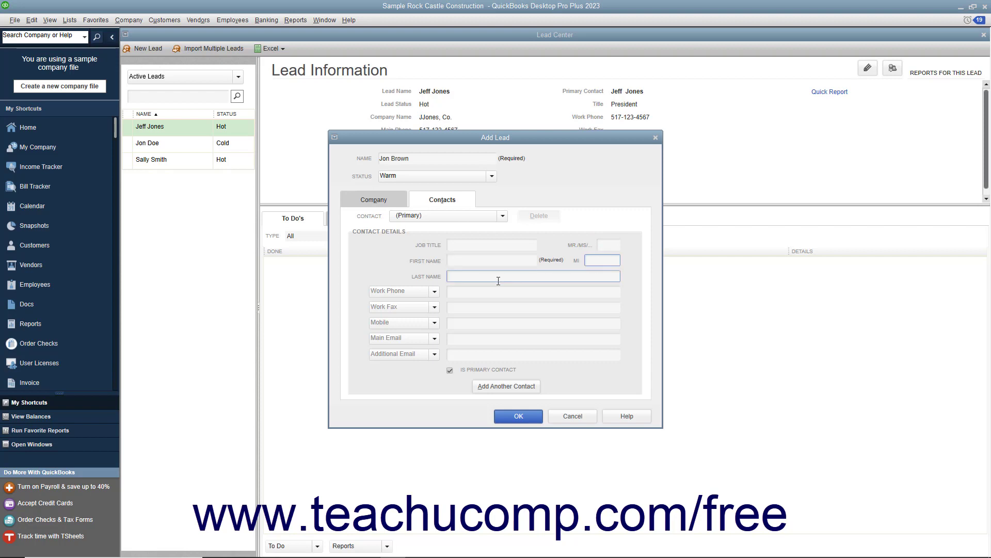
pyautogui.click(526, 243)
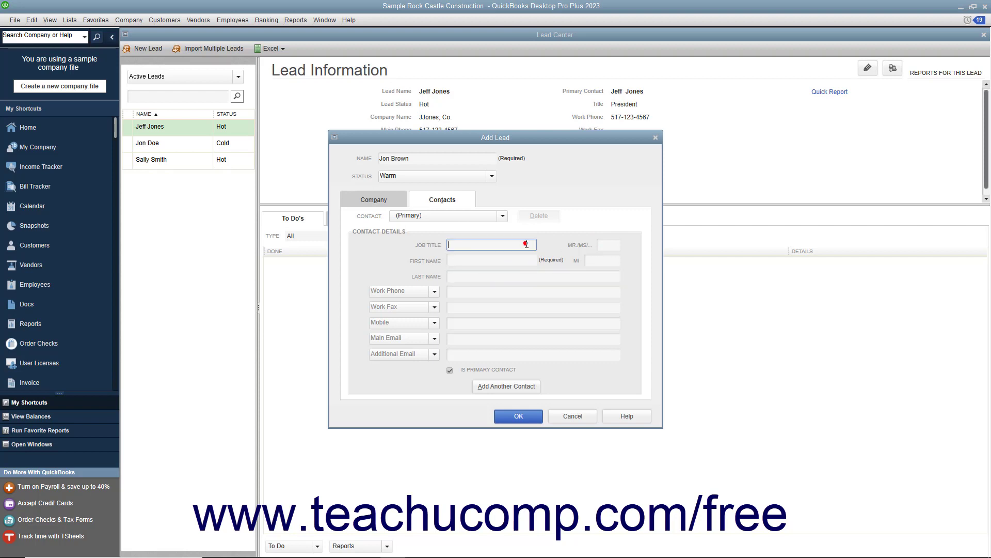
pyautogui.write('President')
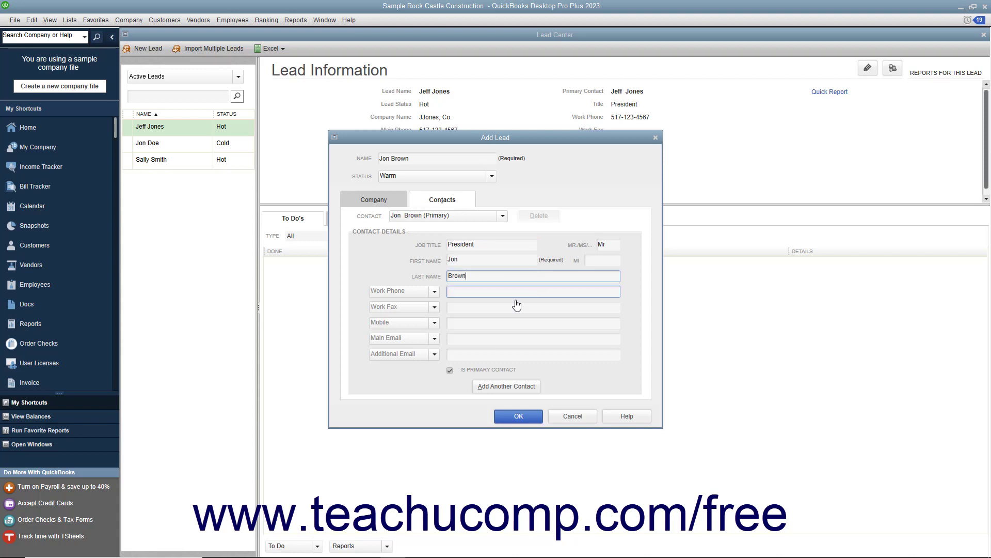
pyautogui.click(471, 290)
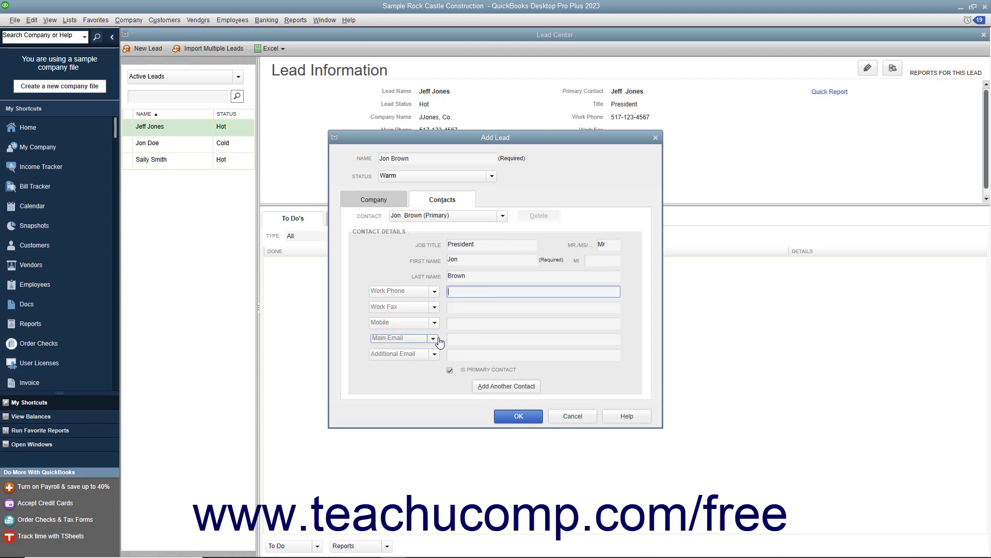
pyautogui.click(434, 292)
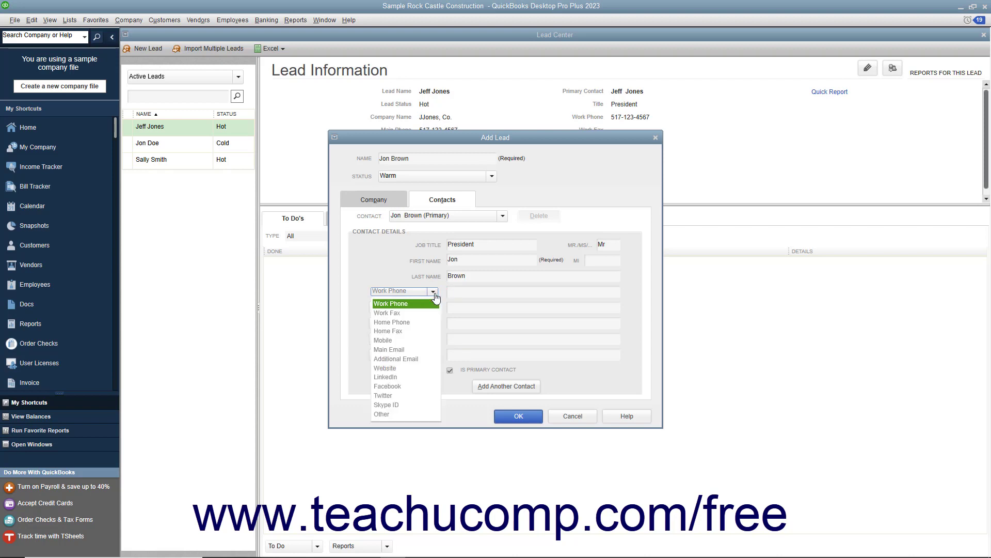
pyautogui.click(434, 293)
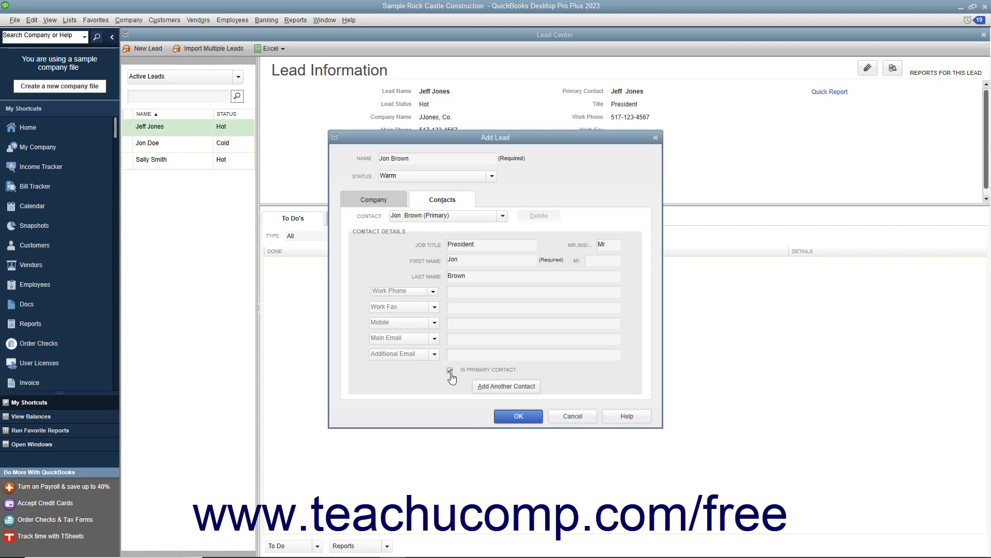
# Add a second contact as Vice-President, Ms, with the contact's name and work phone, and save the lead
pyautogui.click(486, 391)
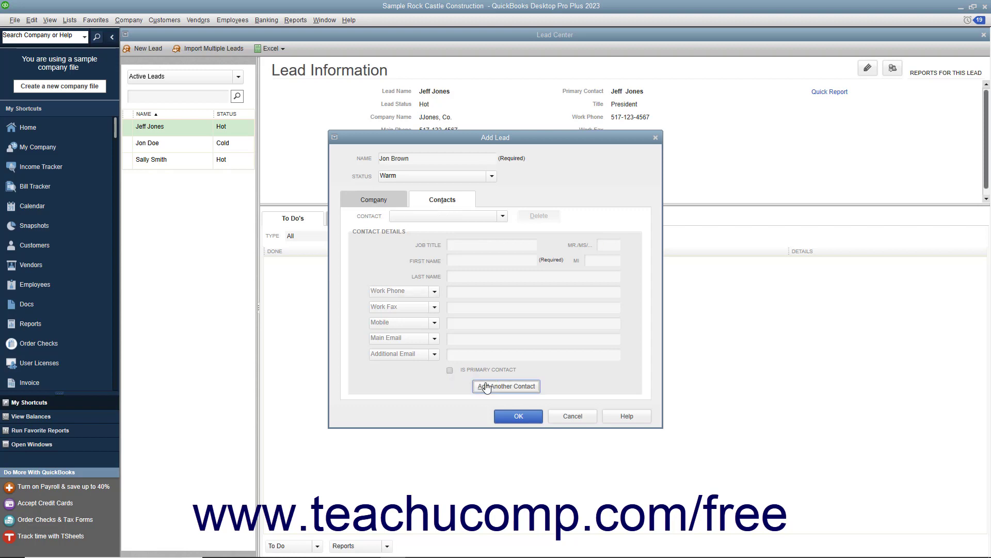
pyautogui.click(477, 244)
pyautogui.write('Vice-President')
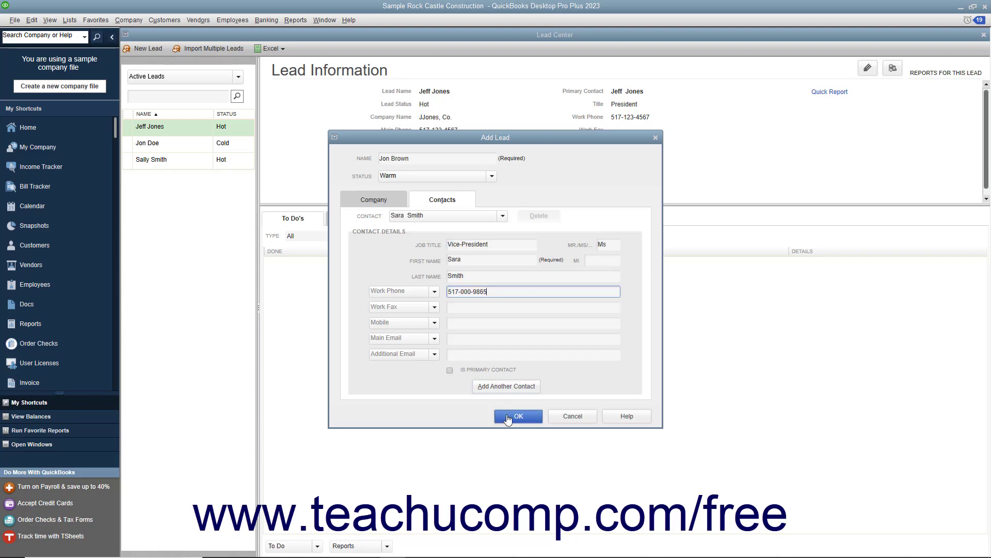
pyautogui.click(518, 416)
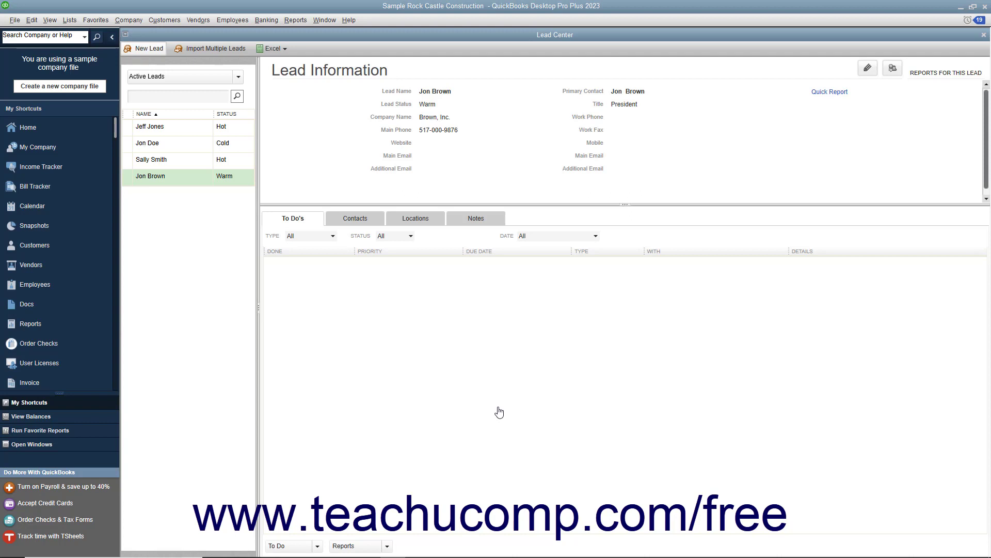
# Open the Import Multiple Leads dialog
pyautogui.click(215, 49)
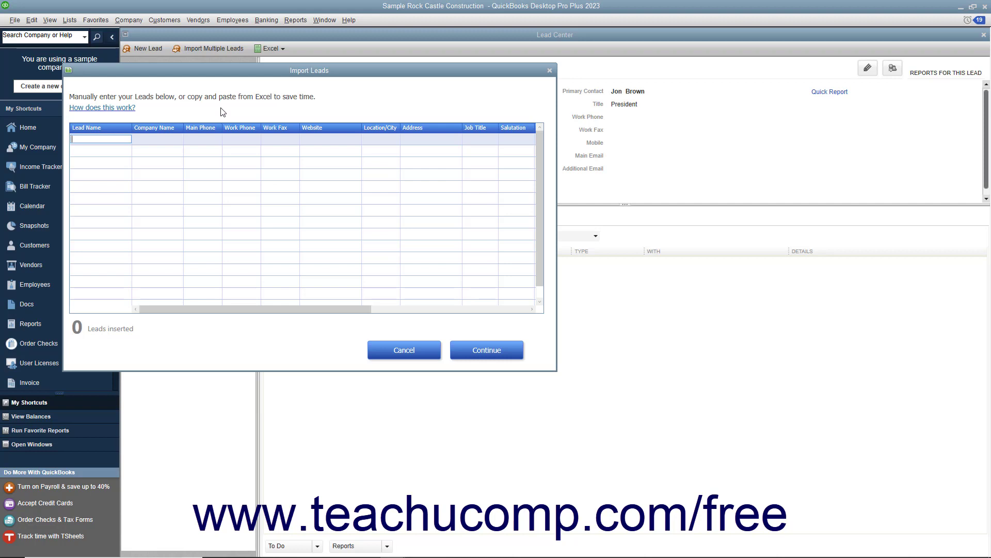
pyautogui.click(204, 139)
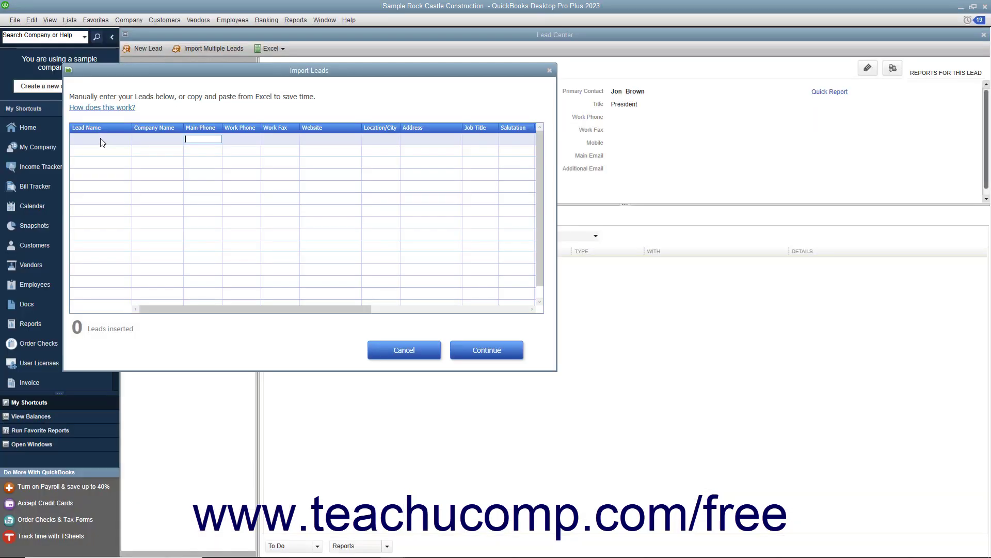
# Copy the seven lead rows from the Excel sheet, paste them into the Import Leads grid, and import them
pyautogui.click(103, 138)
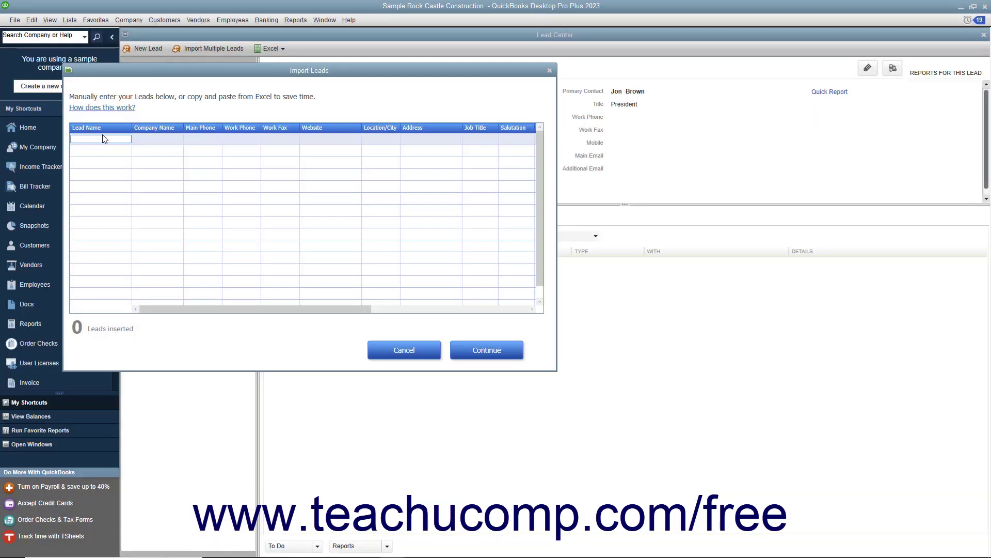
pyautogui.hotkey('ctrl', 'v')
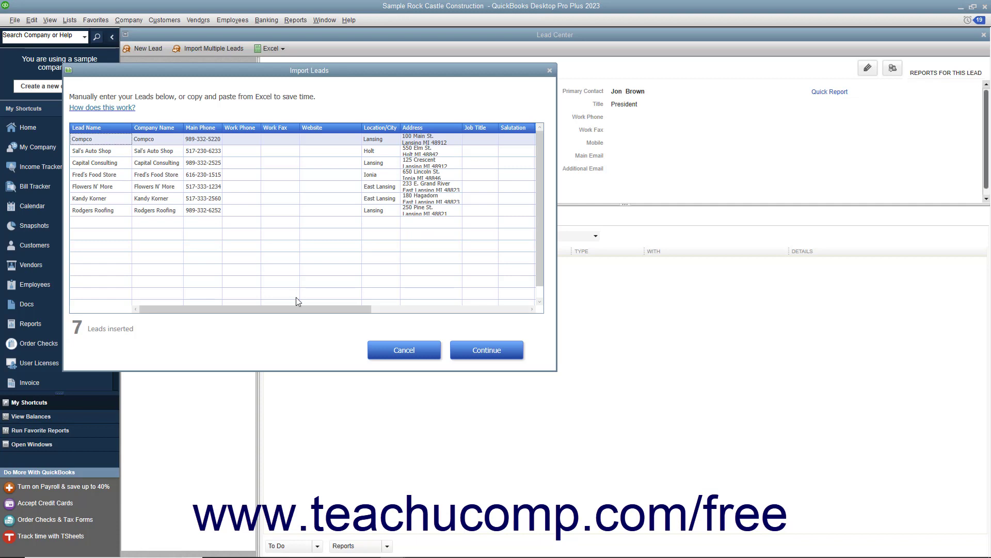
pyautogui.click(511, 358)
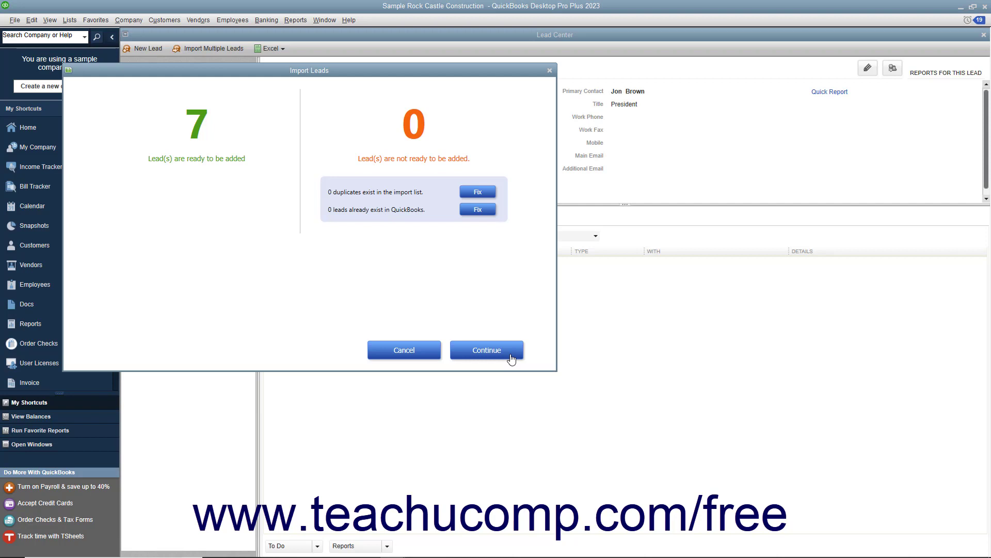
pyautogui.click(511, 358)
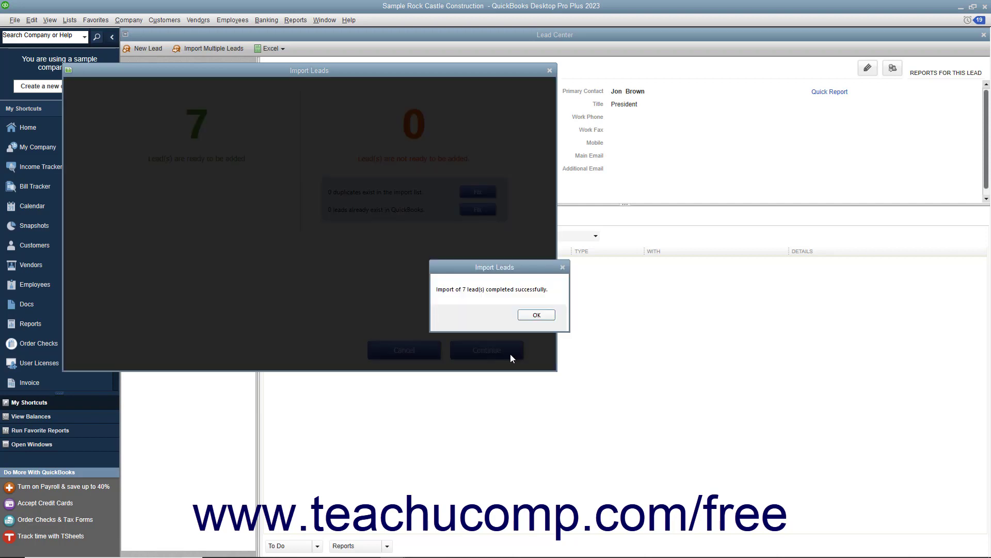
pyautogui.click(530, 315)
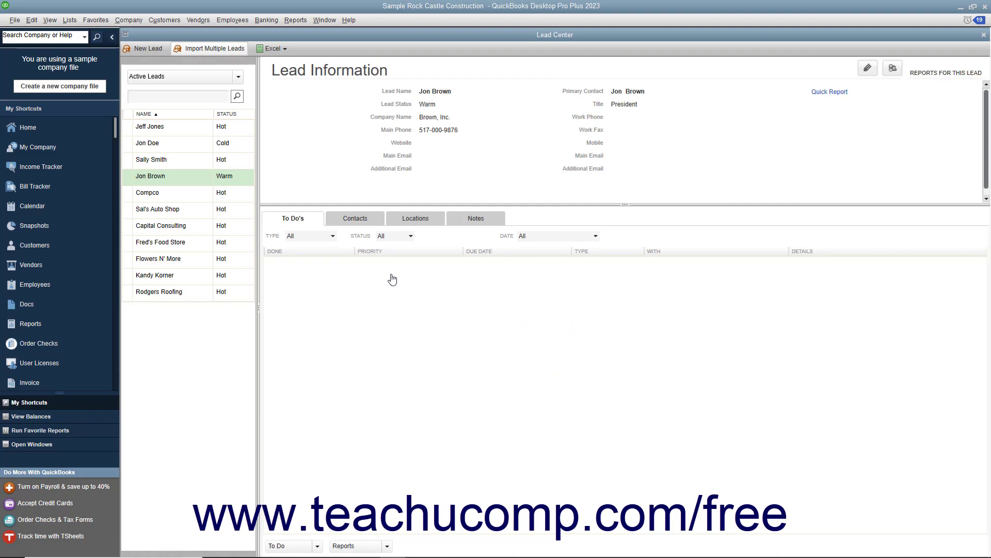
pyautogui.click(188, 177)
pyautogui.doubleClick(188, 175)
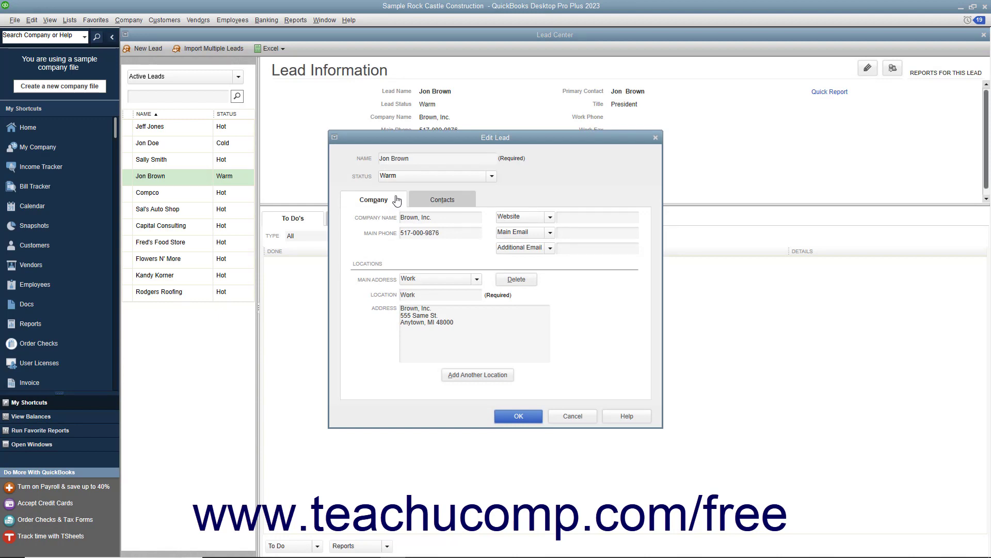
pyautogui.click(443, 233)
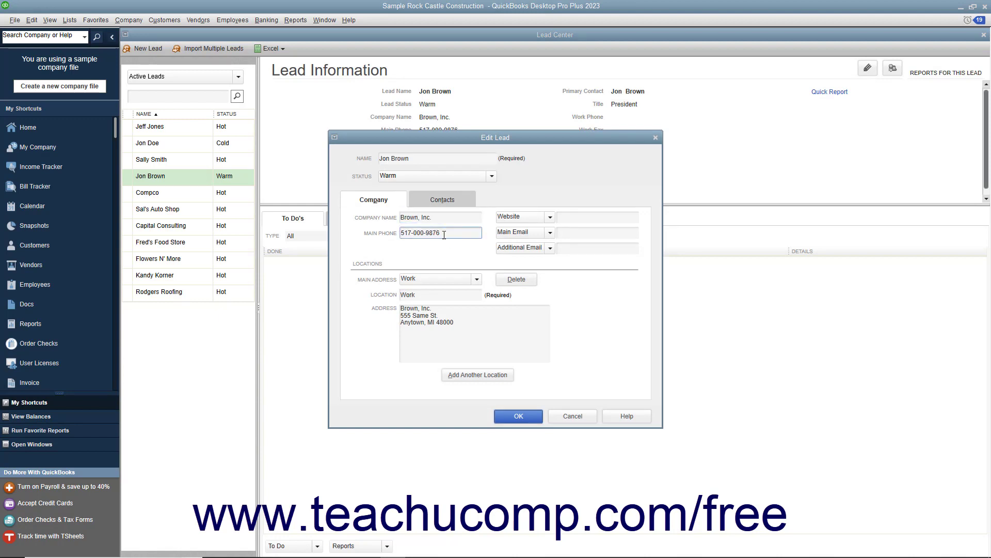
pyautogui.press('BackSpace')
pyautogui.write('7')
pyautogui.click(519, 416)
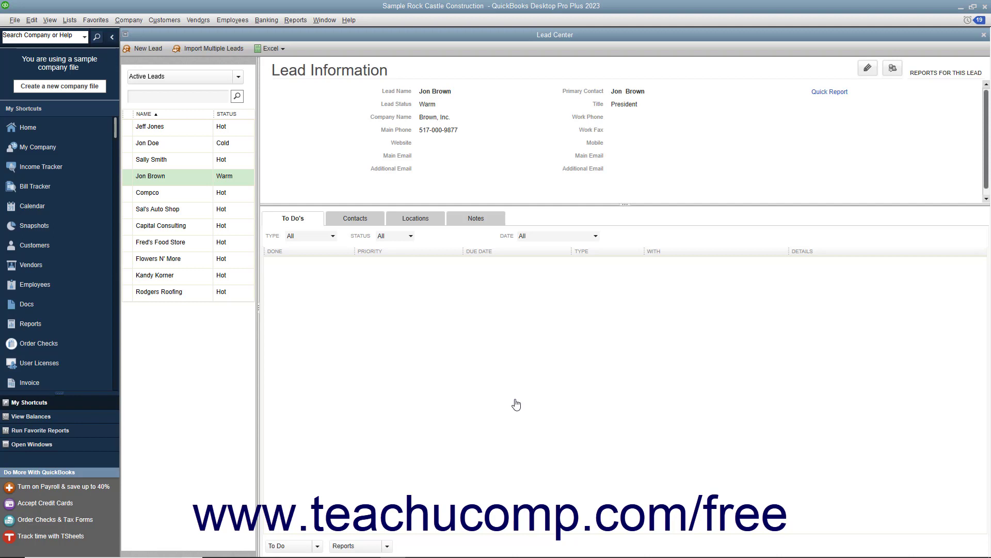
# Filter the lead list to show only Hot leads, then switch it back to All Leads
pyautogui.click(238, 79)
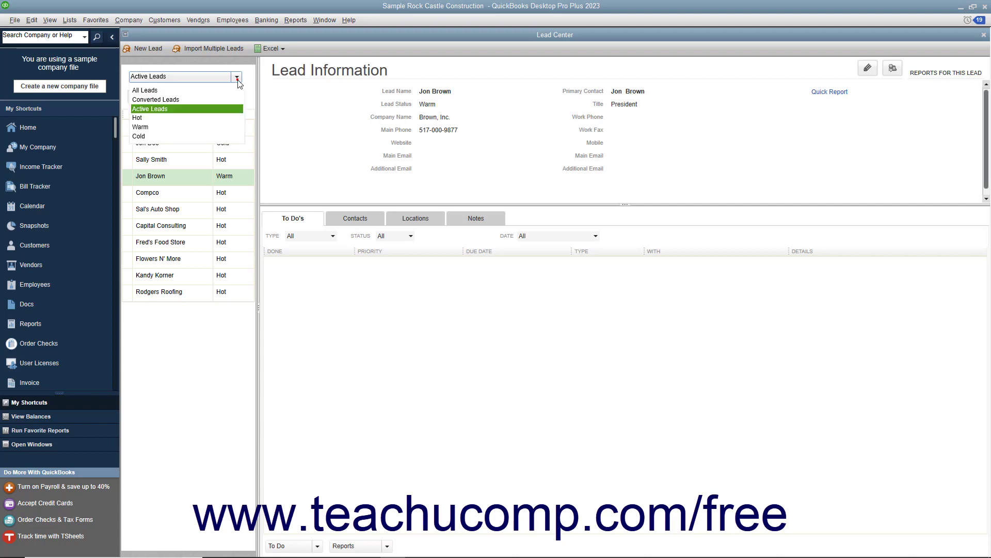
pyautogui.click(176, 118)
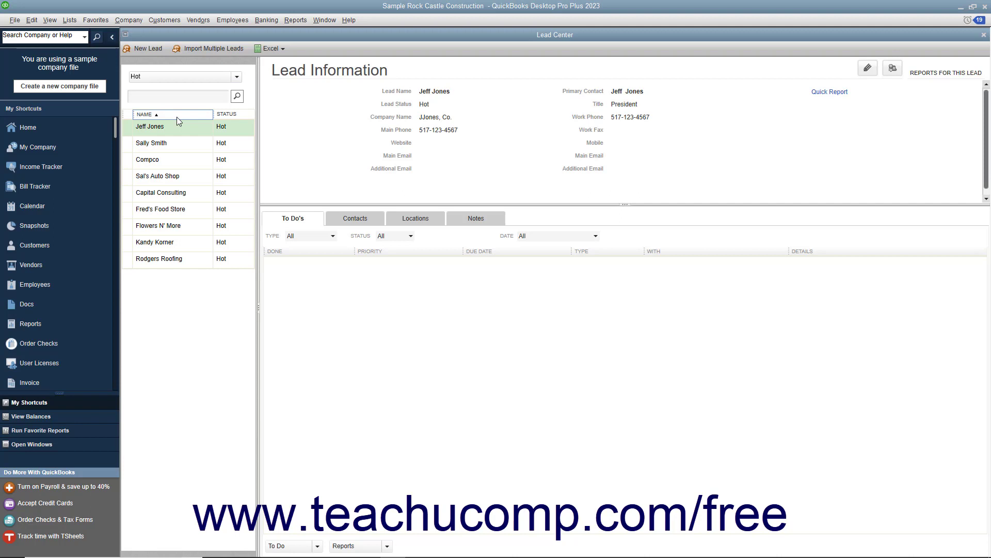
pyautogui.click(237, 78)
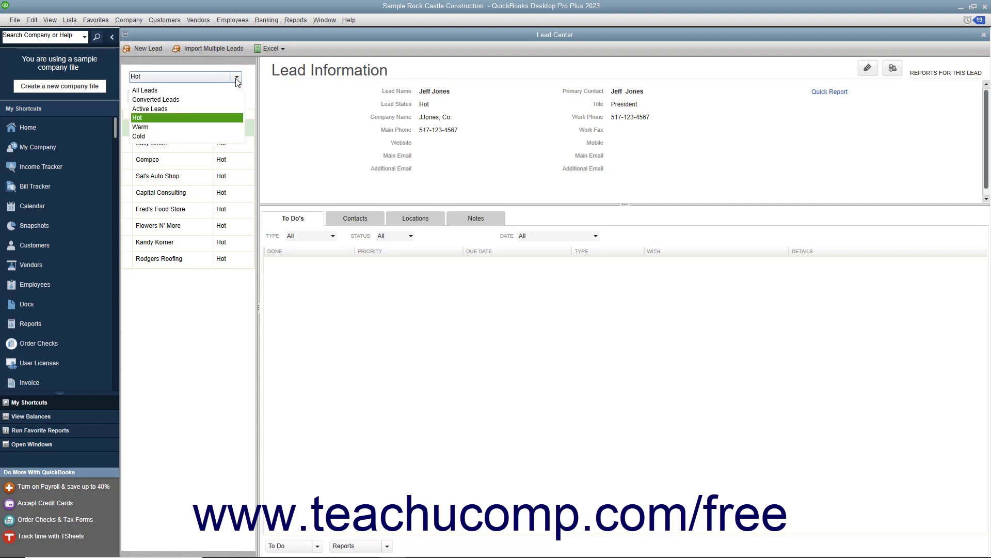
pyautogui.click(213, 92)
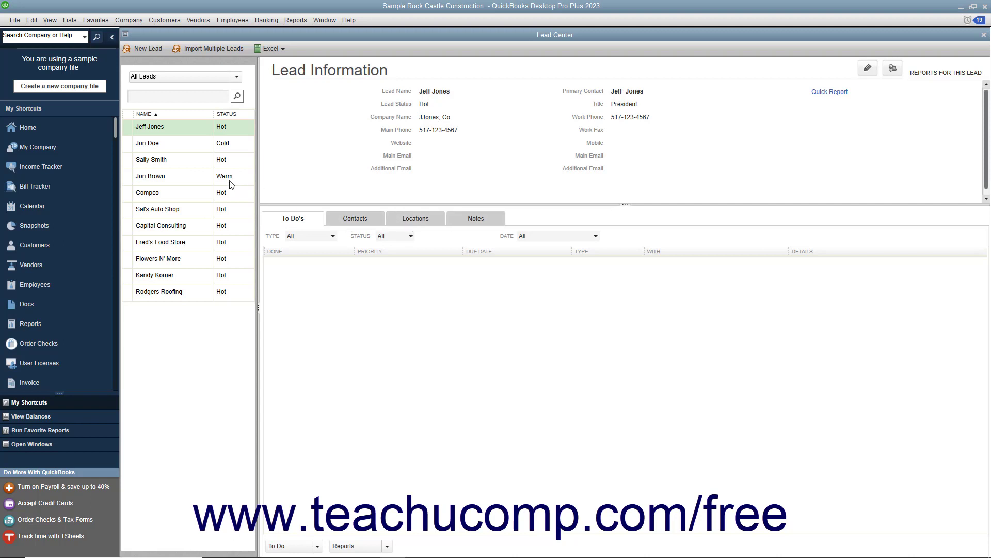
pyautogui.click(206, 180)
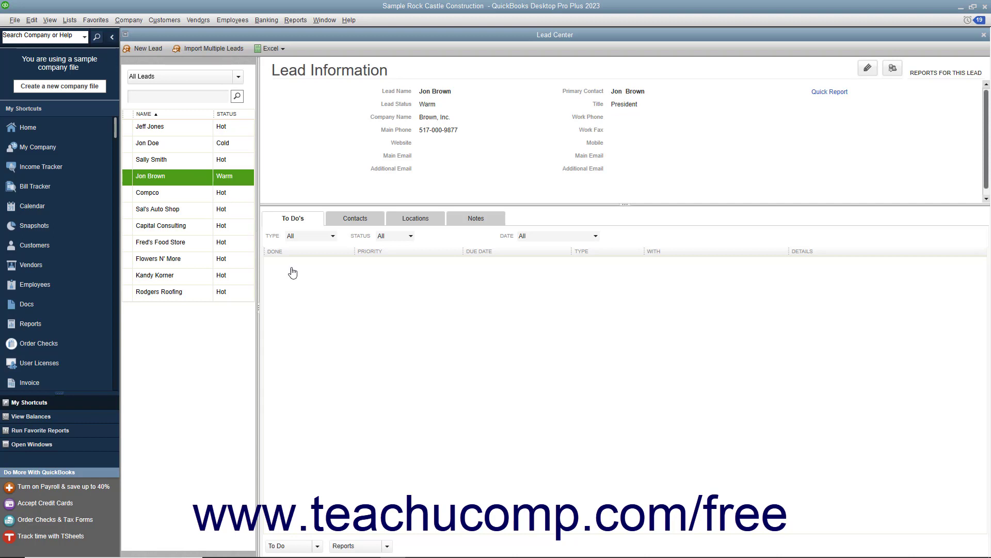
pyautogui.rightClick(316, 284)
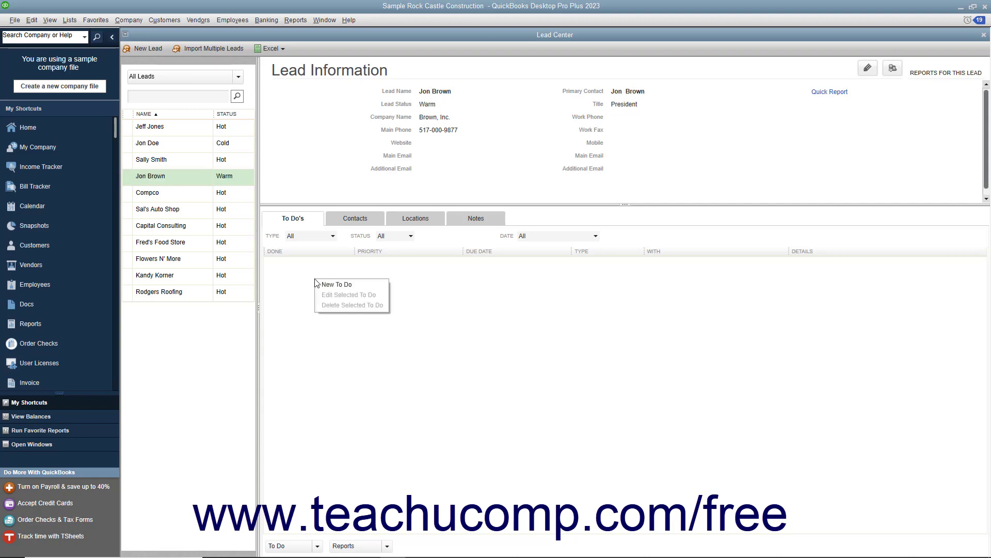
pyautogui.click(342, 285)
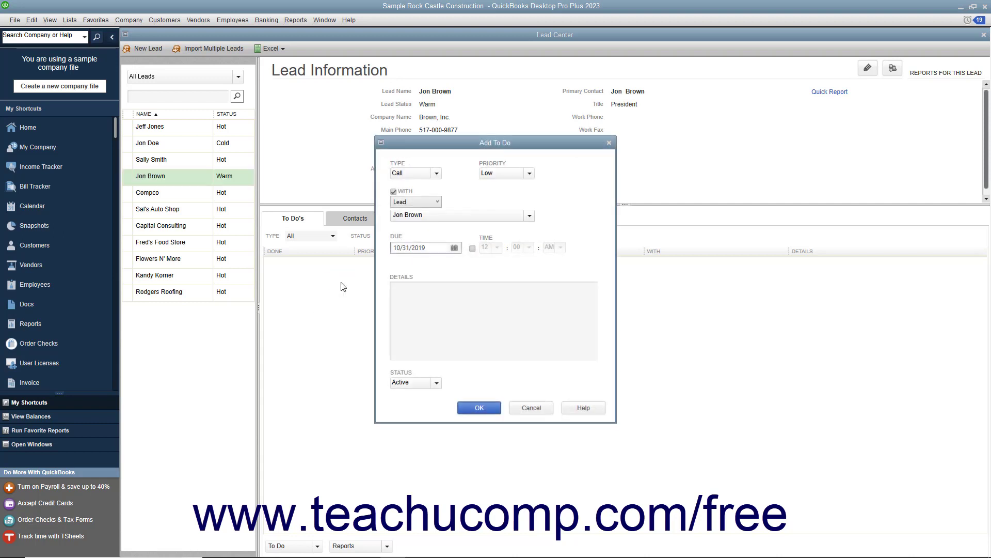
pyautogui.click(528, 173)
pyautogui.click(504, 193)
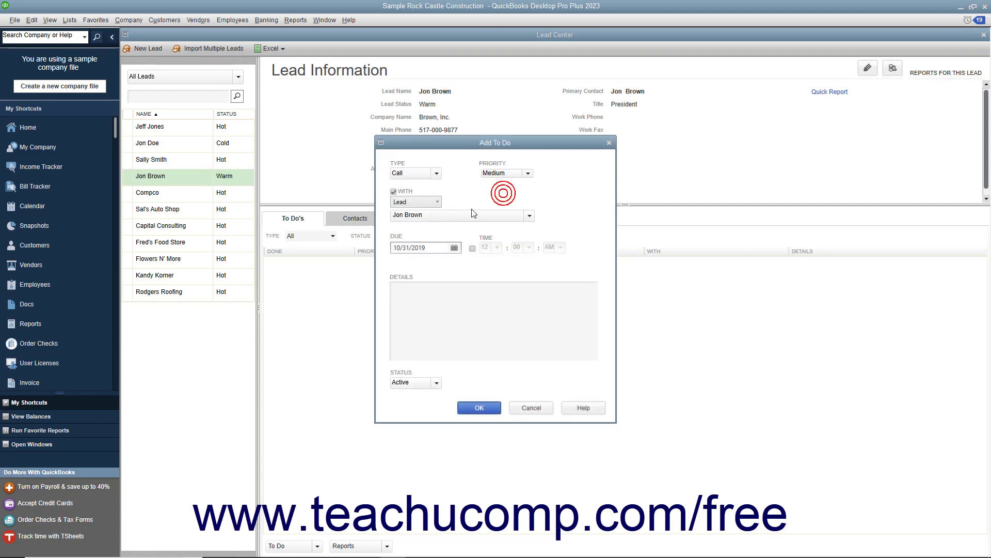
pyautogui.click(472, 249)
pyautogui.click(495, 247)
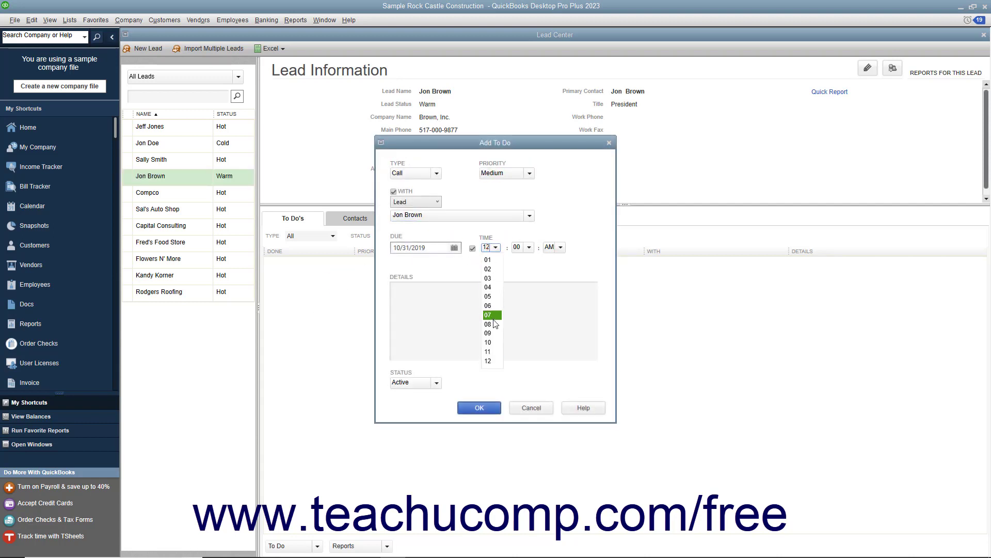
pyautogui.click(488, 288)
pyautogui.click(559, 248)
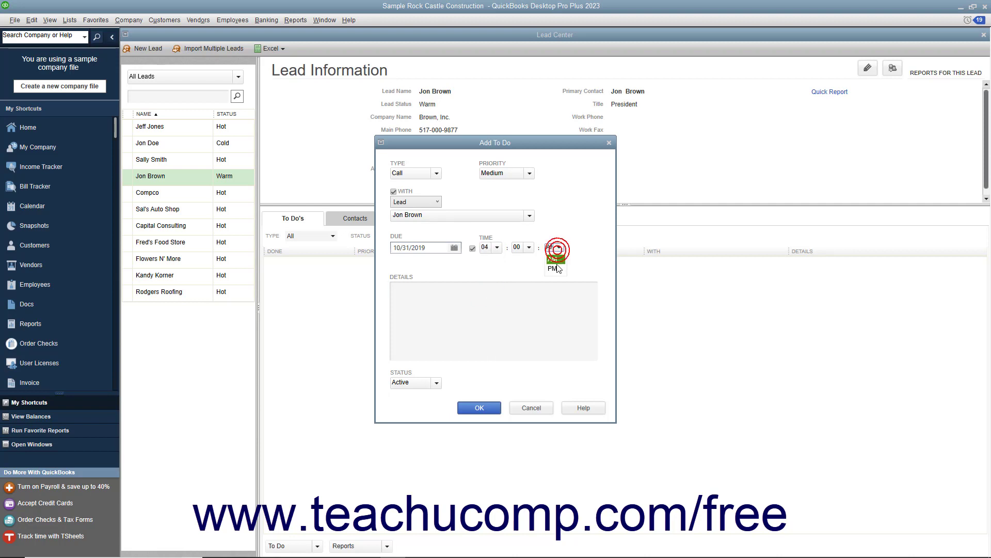
pyautogui.click(554, 268)
pyautogui.click(514, 300)
pyautogui.write('Ca')
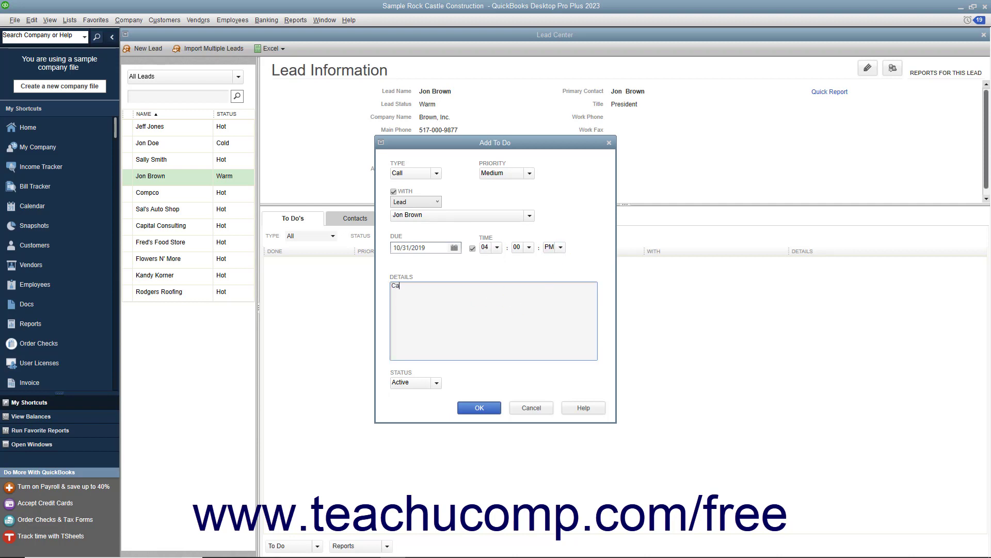
pyautogui.write('ll Jon about the quote.')
pyautogui.click(480, 408)
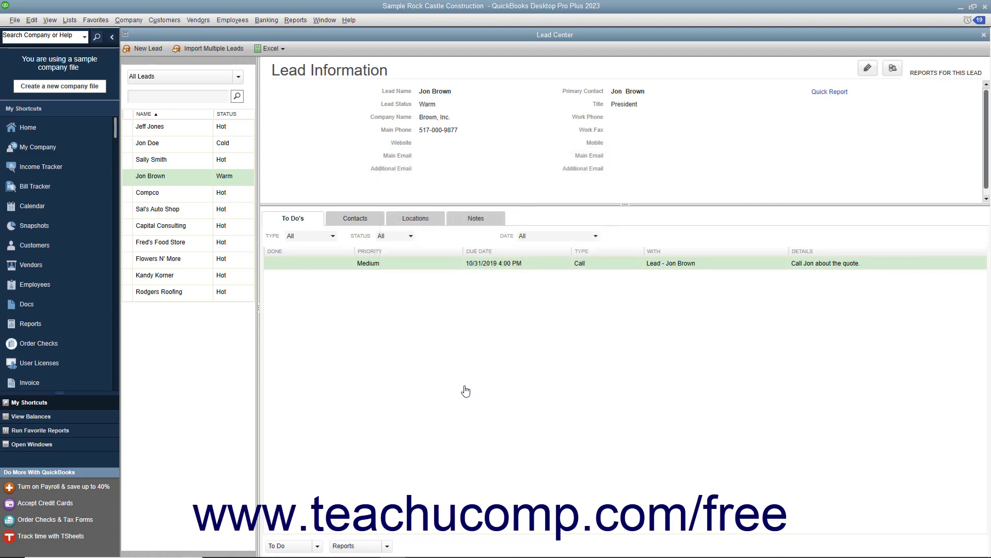
pyautogui.click(182, 182)
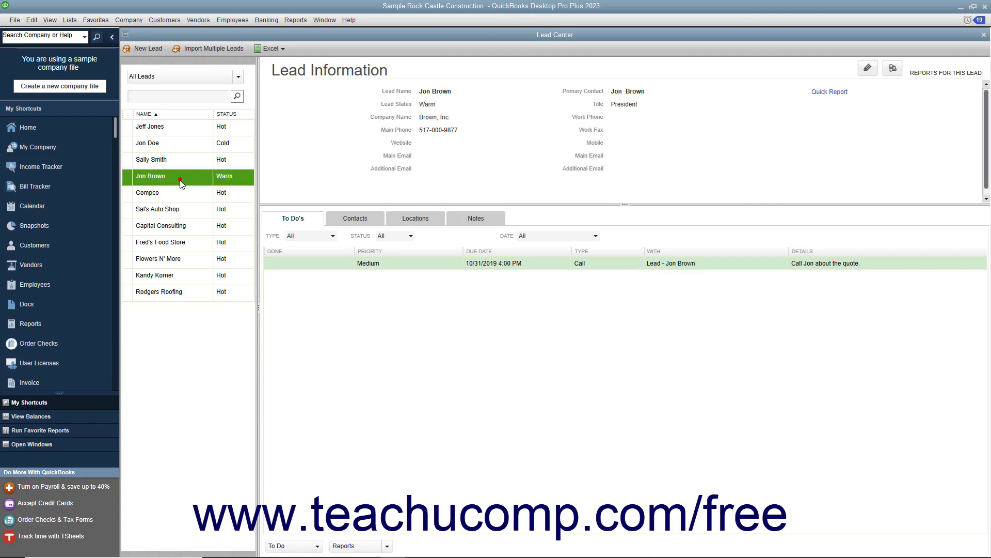
pyautogui.click(893, 71)
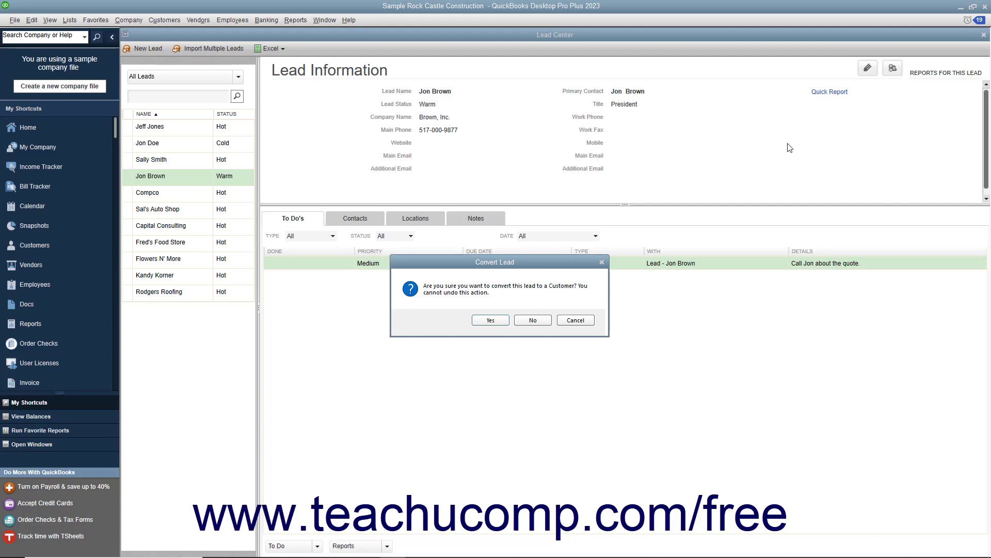
pyautogui.click(490, 320)
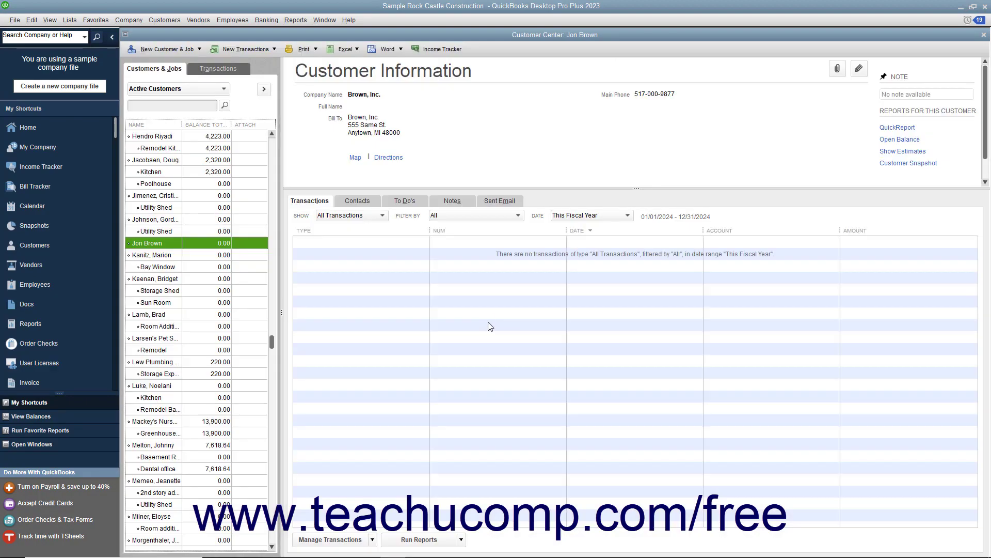